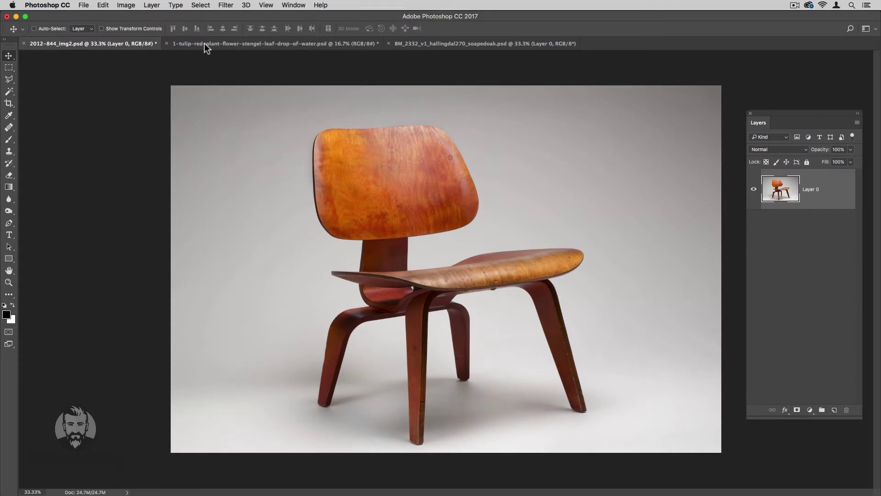
Step: Open Color Range for the chair photo and toggle the thumbnail between Image and Selection
left_click(200, 5)
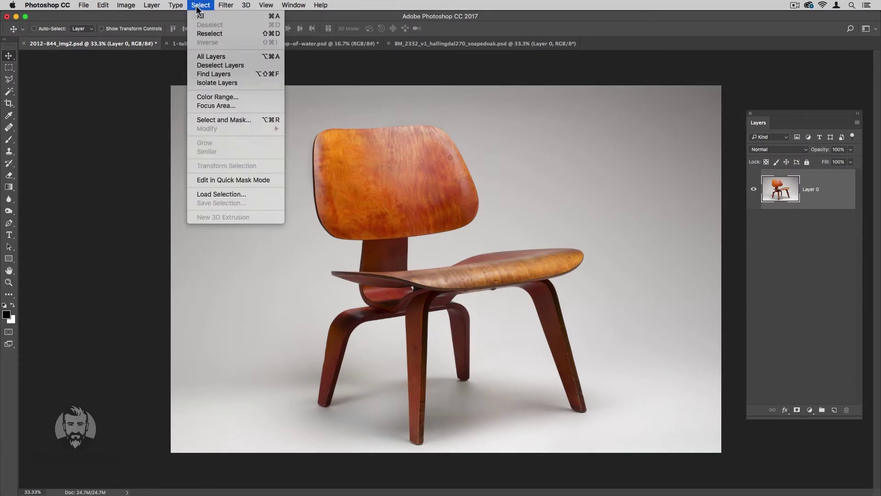
left_click(269, 95)
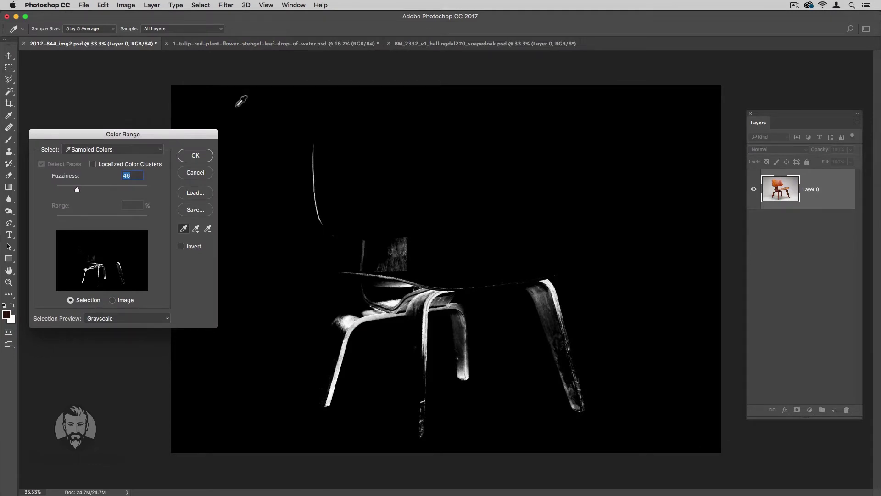
left_click(112, 299)
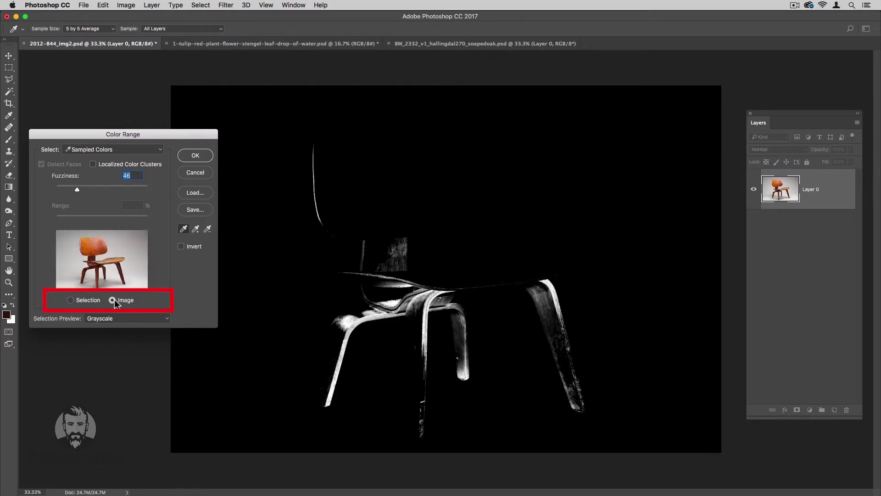
left_click(70, 299)
Step: Try the None, Black Matte, White Matte and Quick Mask selection previews, ending on Grayscale
left_click(143, 316)
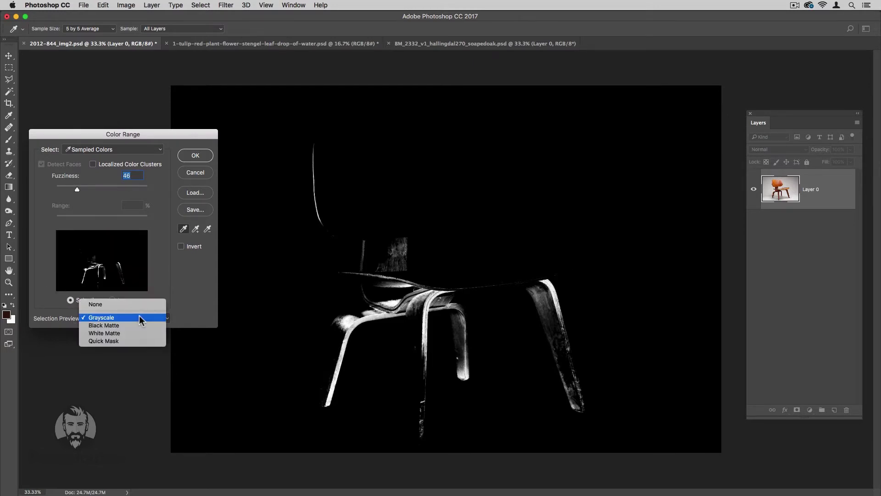
left_click(124, 304)
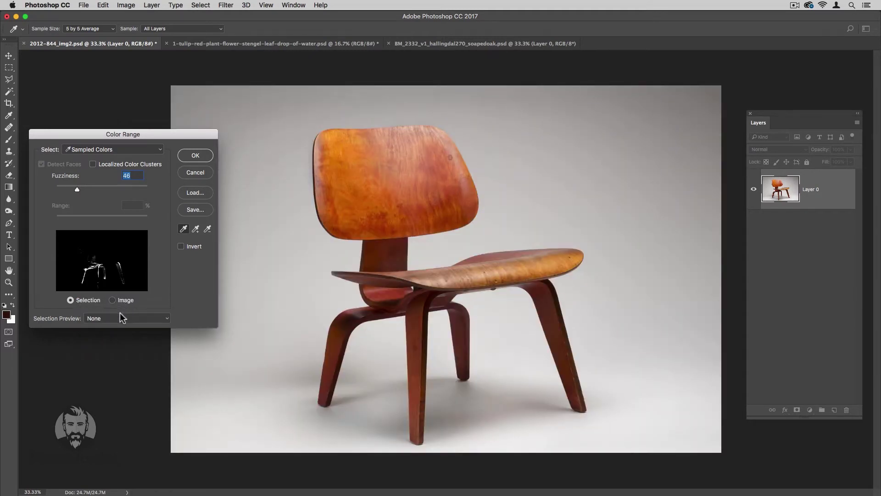
left_click(120, 317)
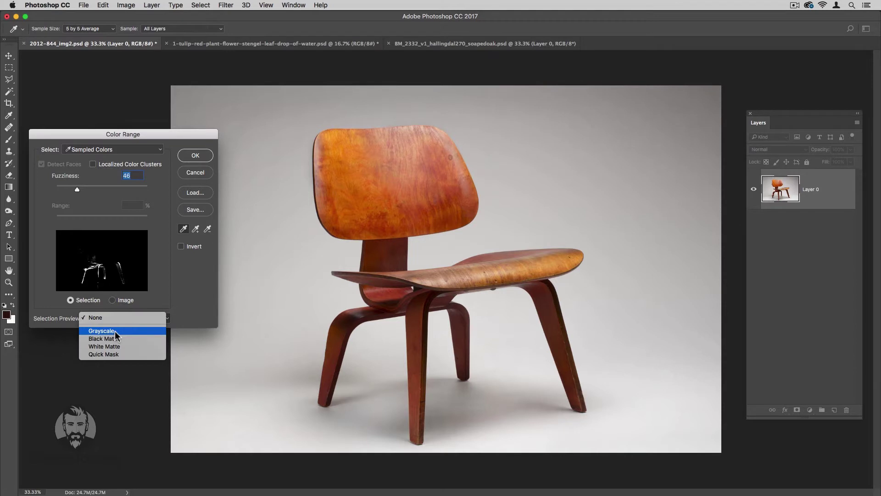
left_click(115, 331)
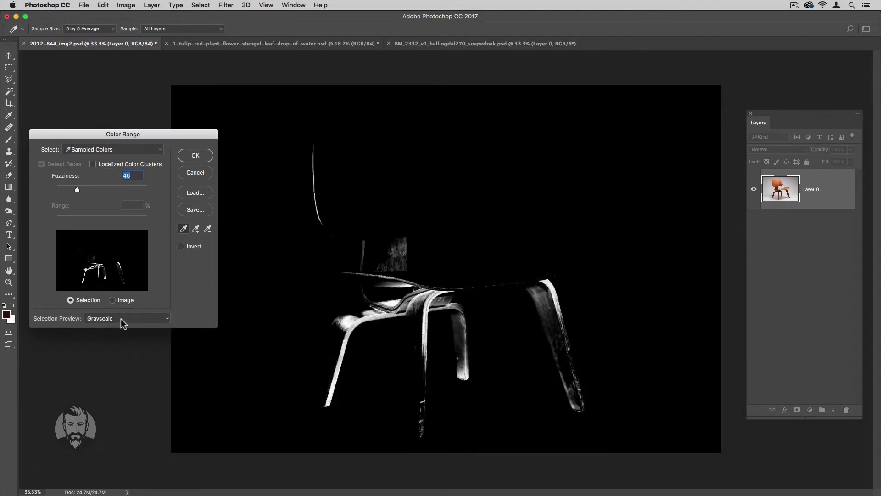
left_click(121, 319)
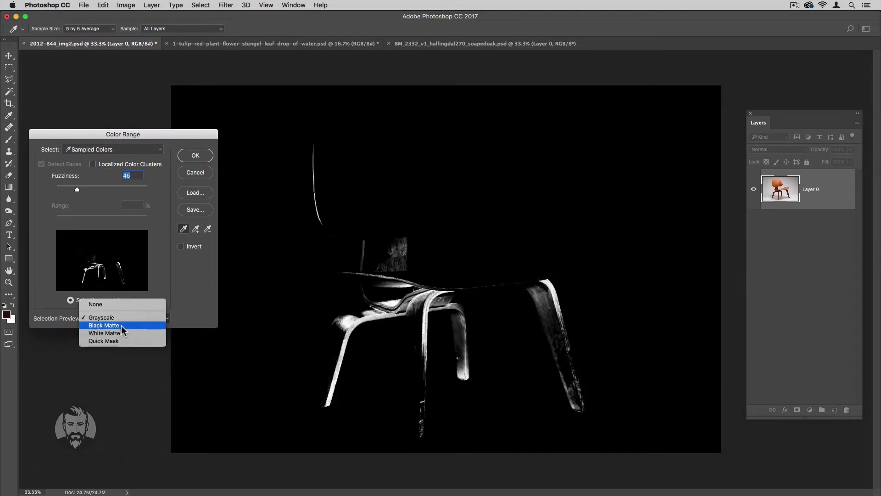
left_click(121, 326)
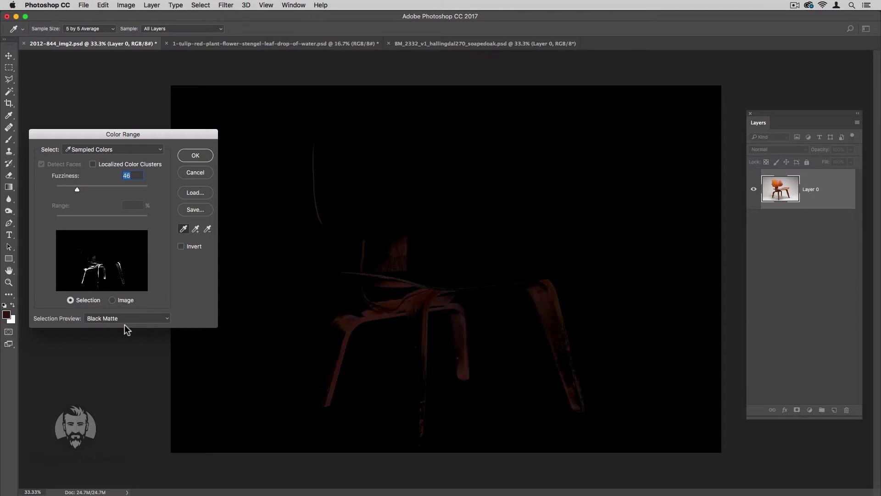
left_click(131, 321)
left_click(131, 325)
left_click(130, 314)
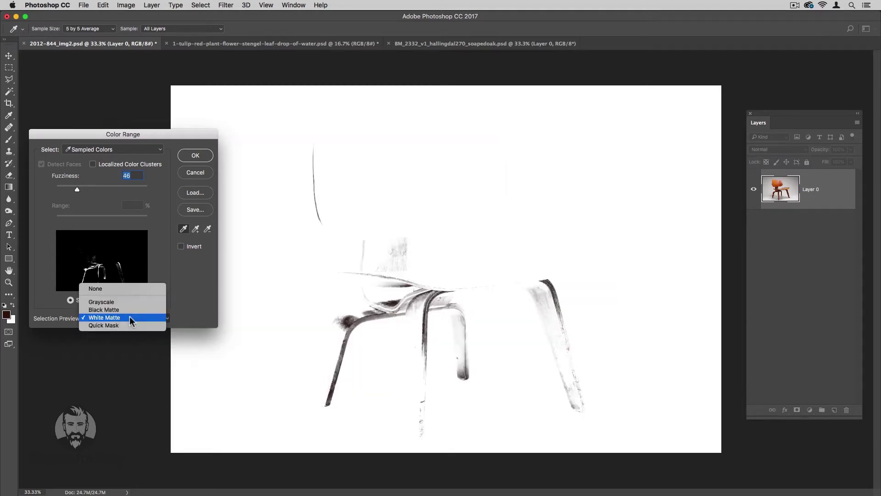
left_click(129, 326)
left_click(127, 320)
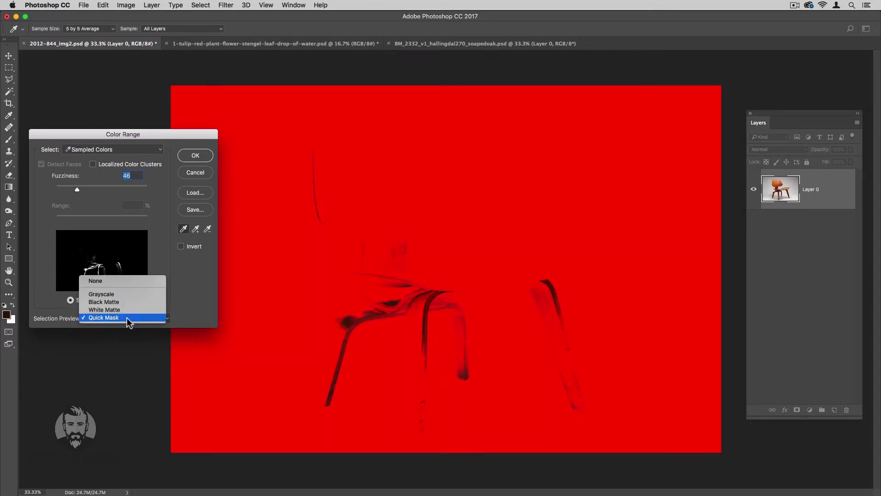
left_click(120, 295)
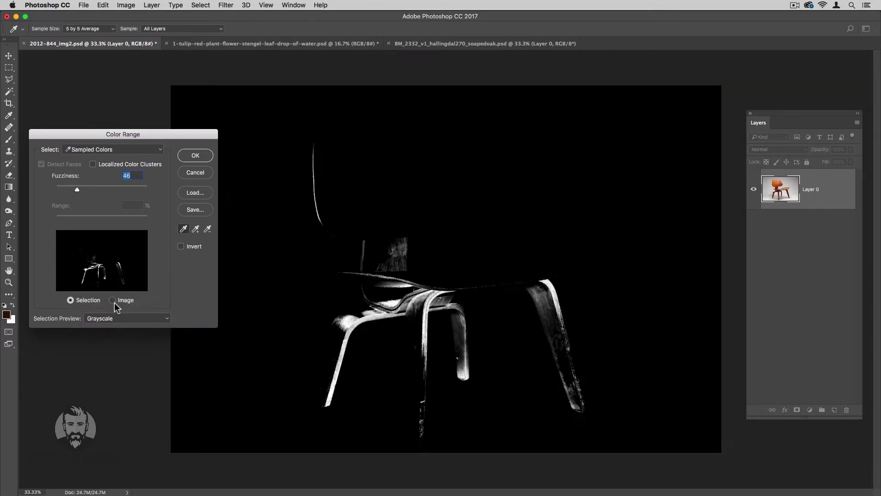
Step: Sample the light grey backdrop in the thumbnail and canvas corners so the chair shows black
left_click(113, 302)
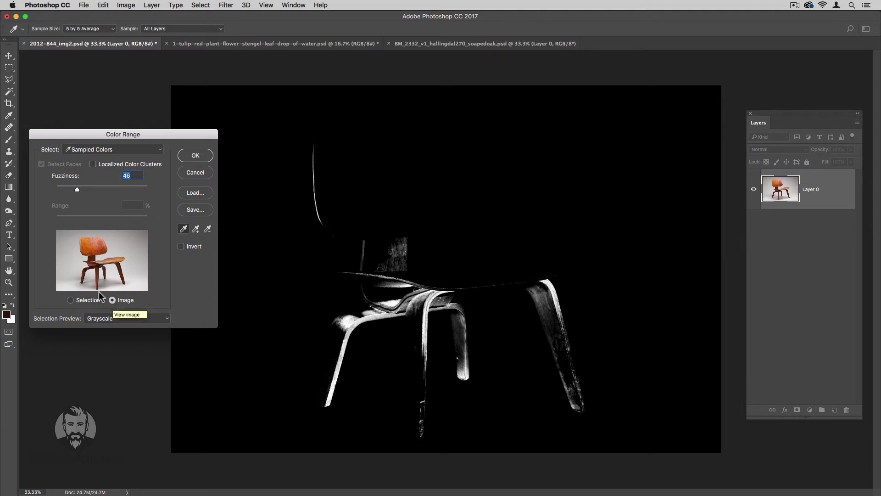
left_click(63, 239)
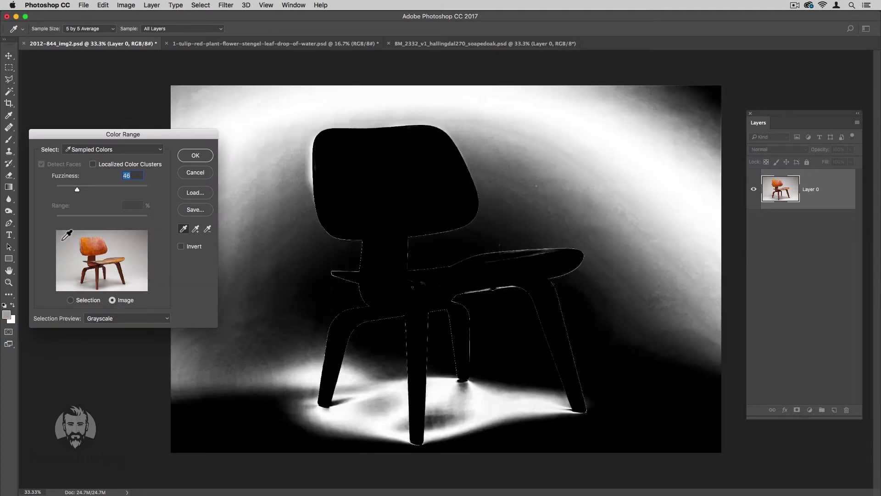
left_click(82, 302)
left_click(713, 98)
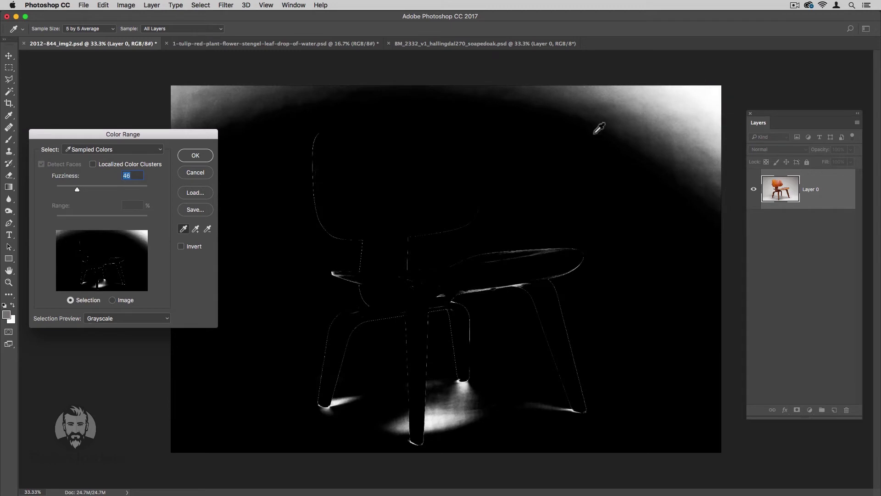
left_click(279, 187)
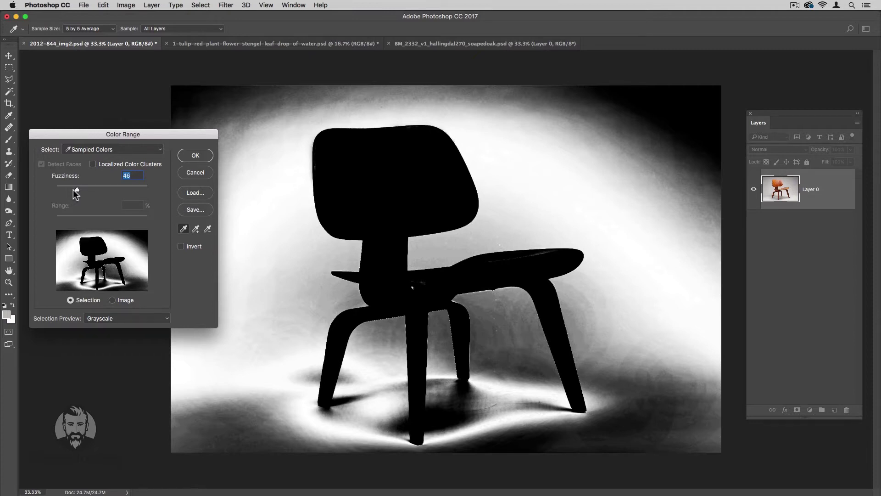
Step: Raise Fuzziness and Add to Sample the remaining bottom and top background areas
left_click_drag(73, 189, 121, 189)
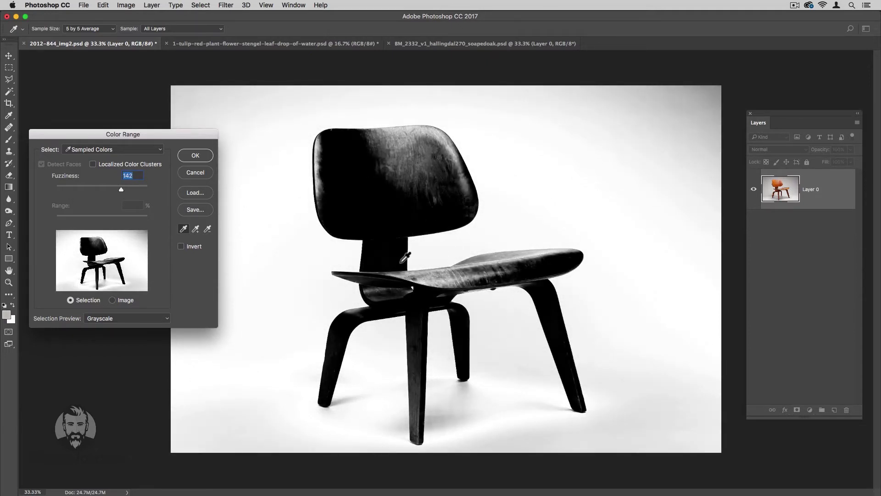
left_click(196, 230)
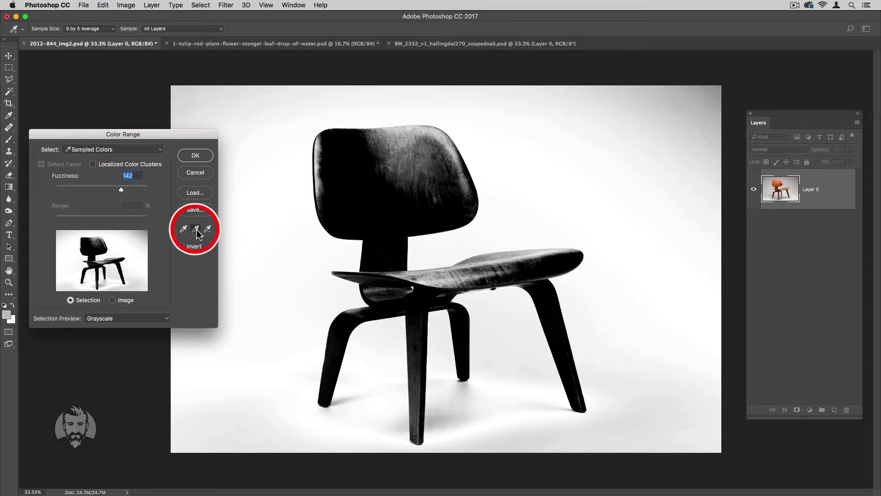
left_click(607, 438)
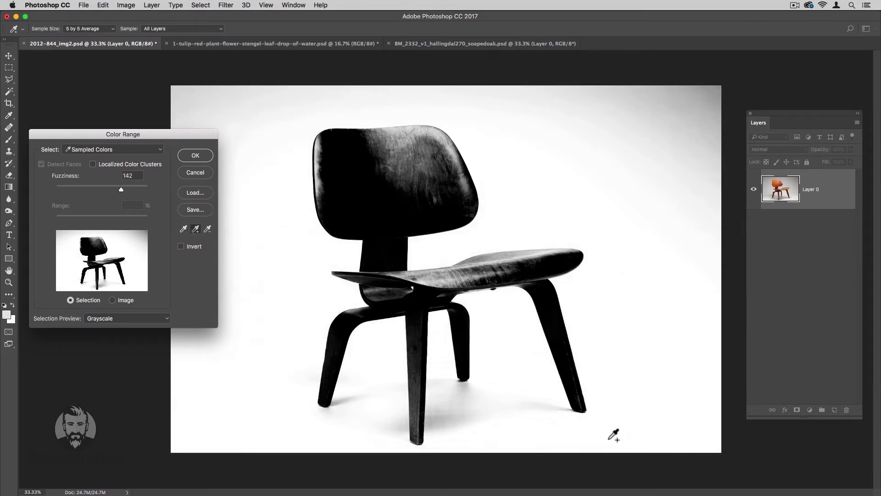
left_click(717, 92)
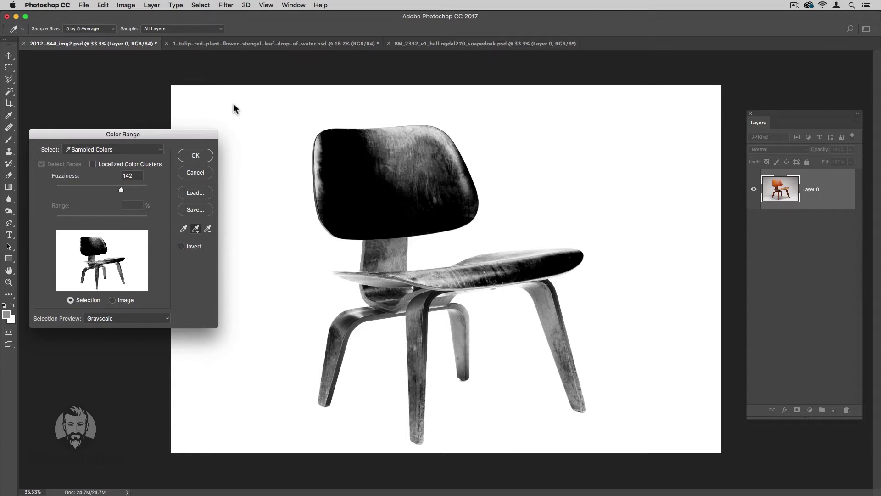
Step: Set Fuzziness back to 46 and apply the Color Range selection
left_click(120, 189)
left_click_drag(119, 189, 76, 188)
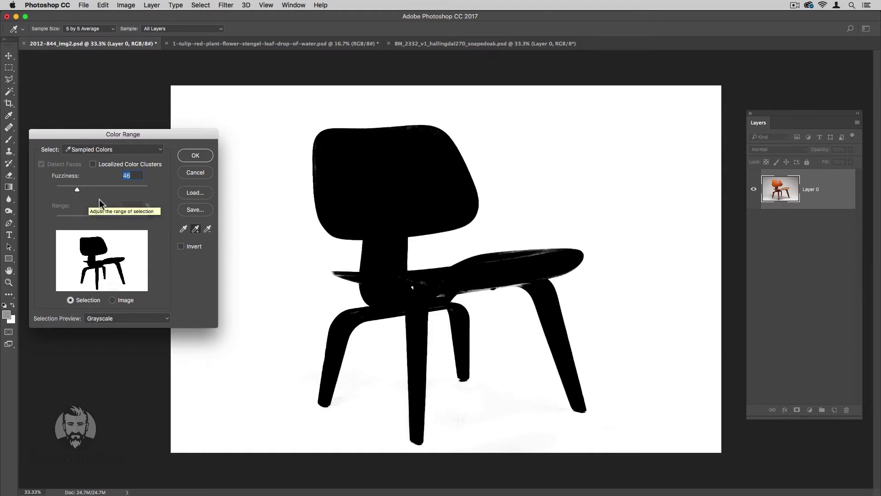
left_click(202, 156)
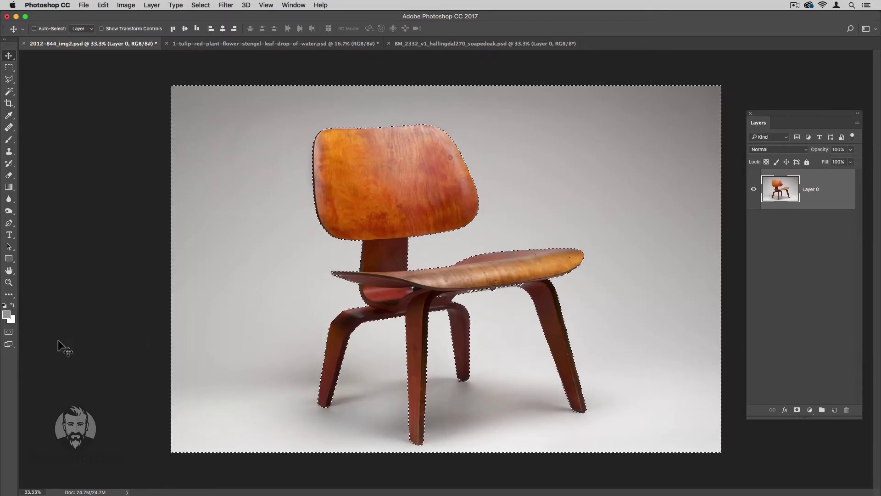
Step: Switch to Quick Mask mode so the unselected chair is tinted red
left_click(9, 332)
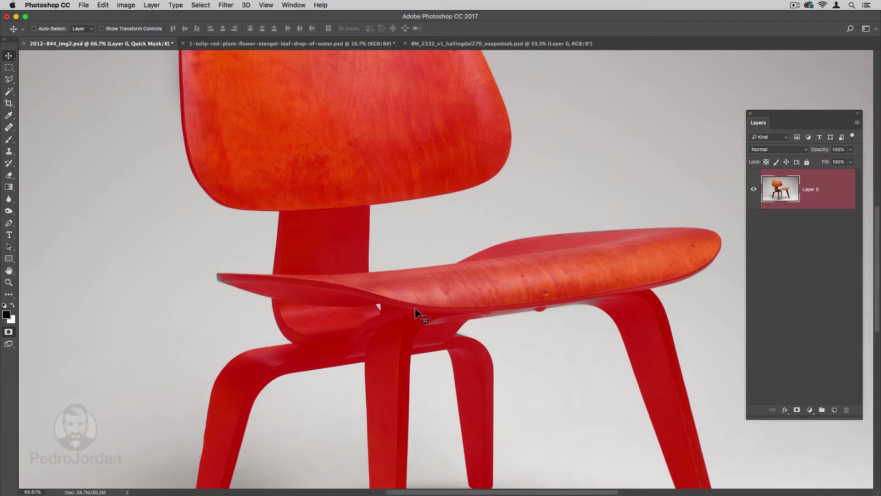
Step: Set the Quick Mask overlay opacity to 100 and re-enter Quick Mask mode
double_click(9, 331)
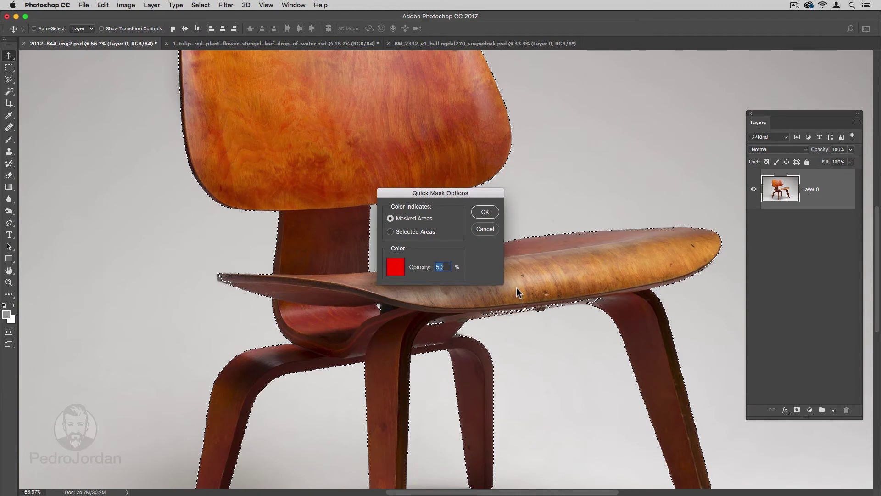
left_click_drag(425, 269, 464, 270)
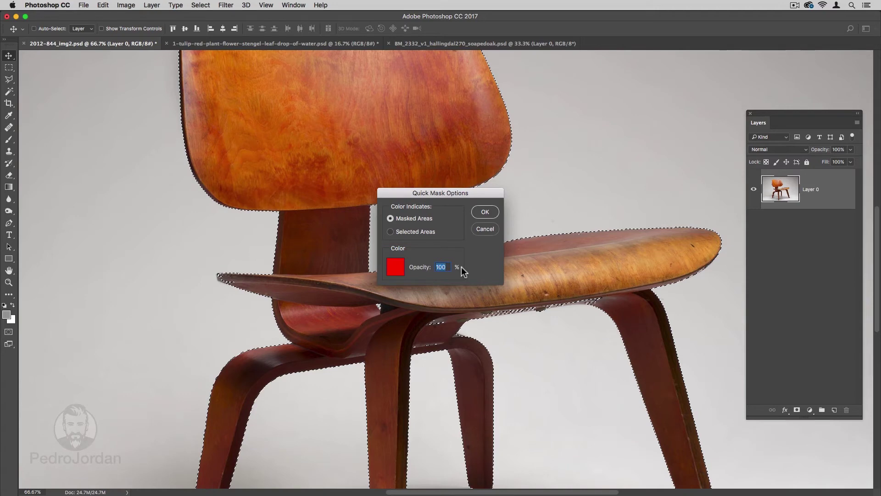
left_click(483, 214)
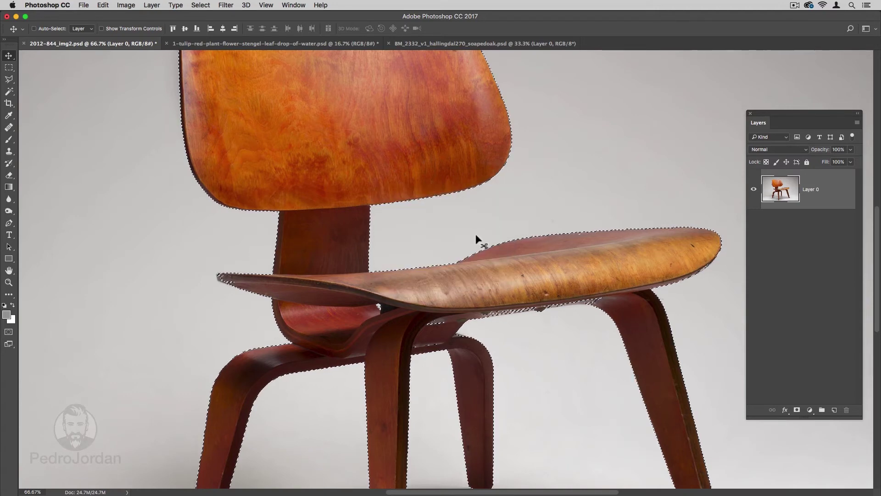
left_click(8, 331)
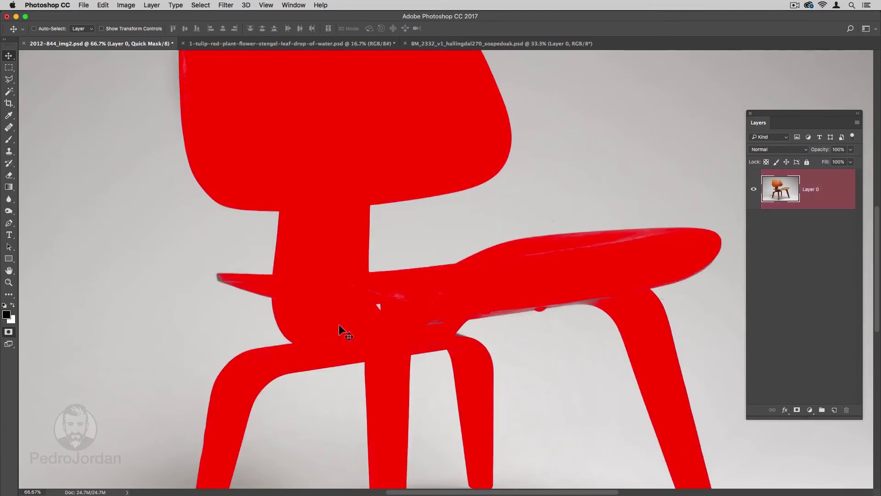
Step: Paint the missed seat joint and seat edges at 100% brush opacity, then shrink the brush to 15
key("b")
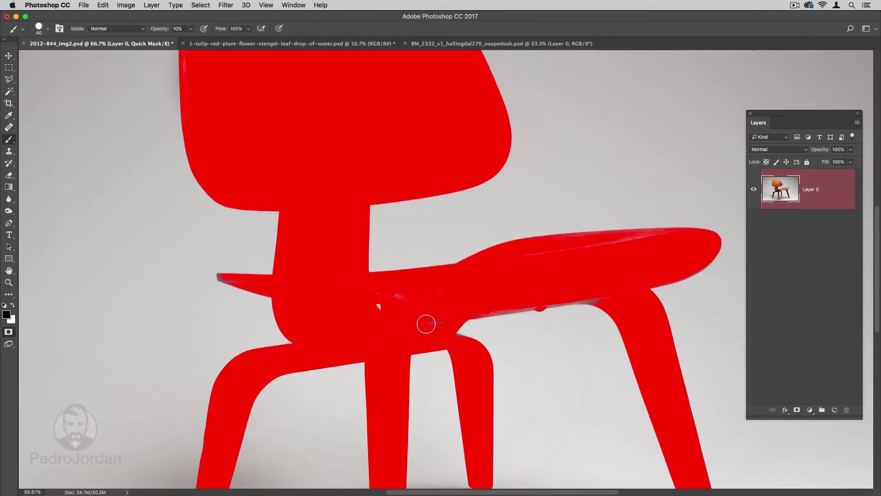
key("0")
left_click_drag(425, 320, 433, 324)
left_click_drag(414, 295, 354, 286)
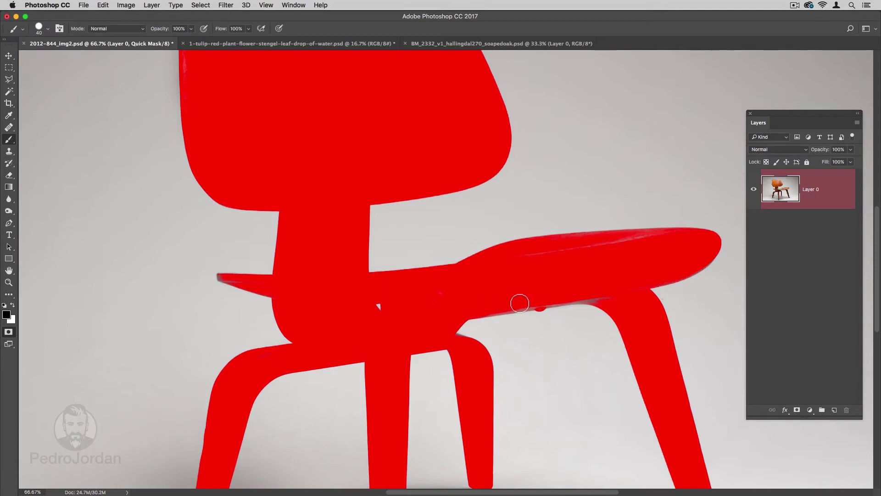
left_click_drag(531, 301, 475, 316)
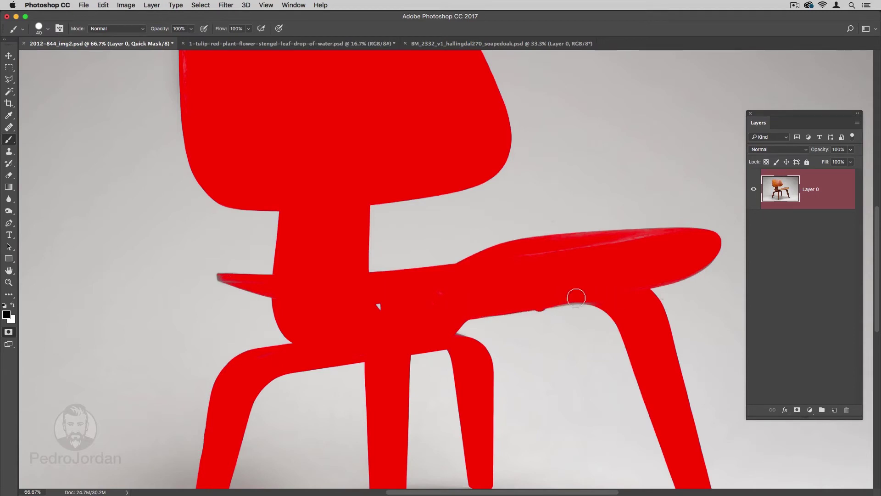
left_click_drag(530, 253, 652, 235)
left_click_drag(504, 186, 558, 314)
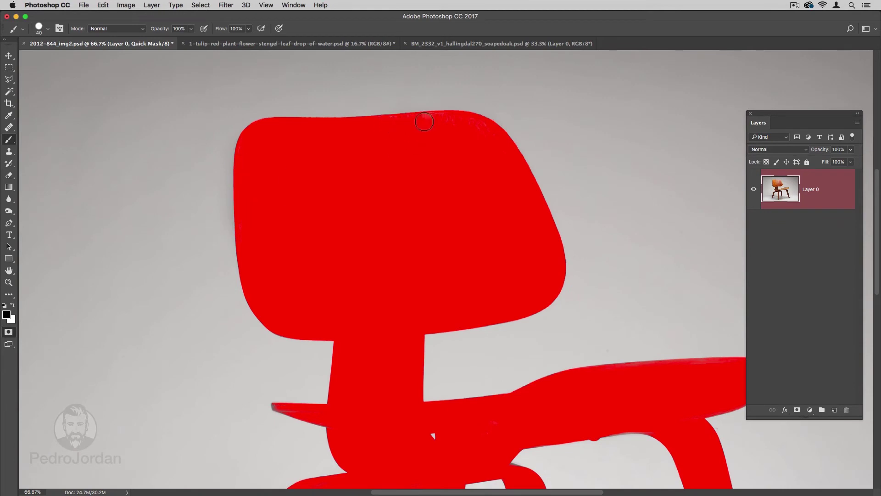
left_click_drag(448, 334, 432, 150)
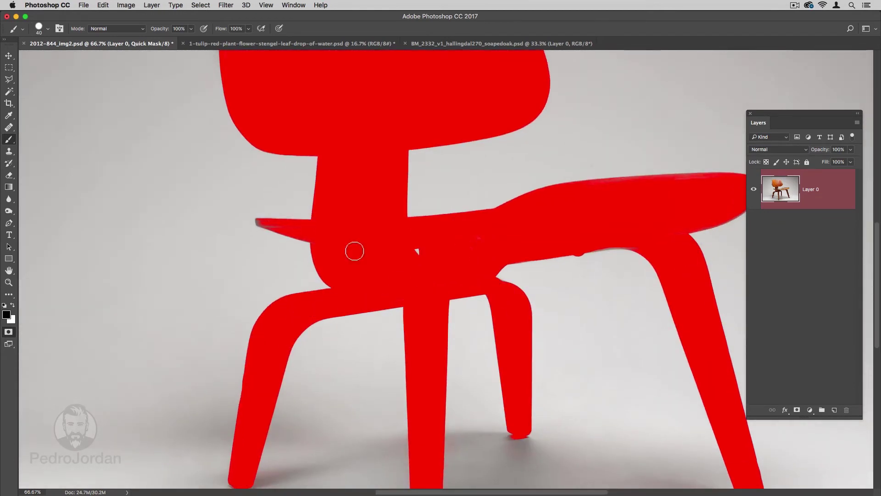
key("bracketleft")
key("bracketleft")
key("bracketleft")
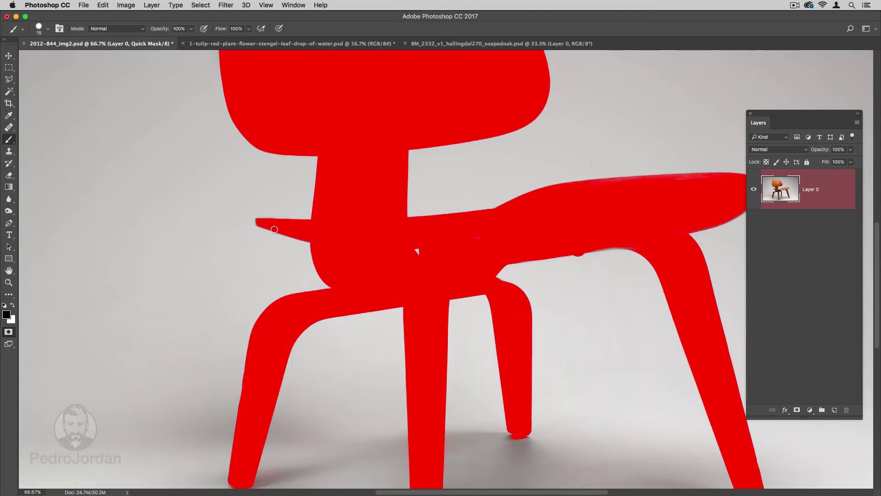
Step: Exit Quick Mask, invert the selection to the chair, add a layer mask, then show the tulip photo
left_click(9, 332)
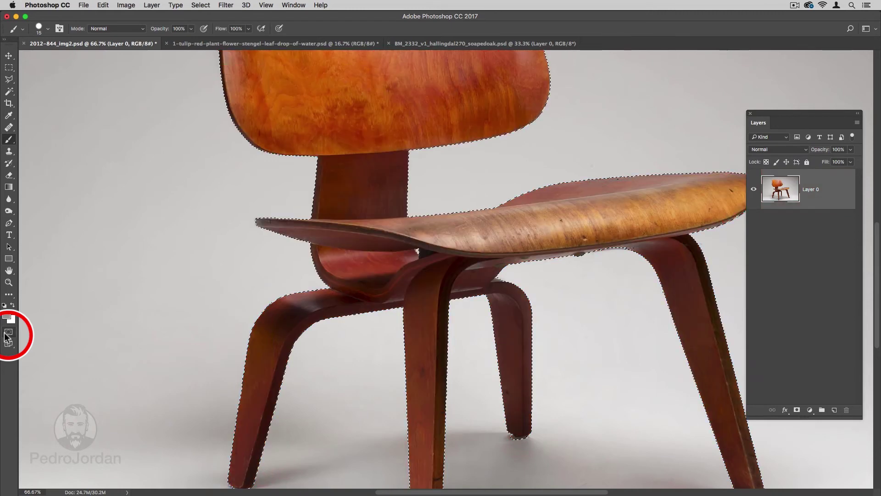
key("super+0")
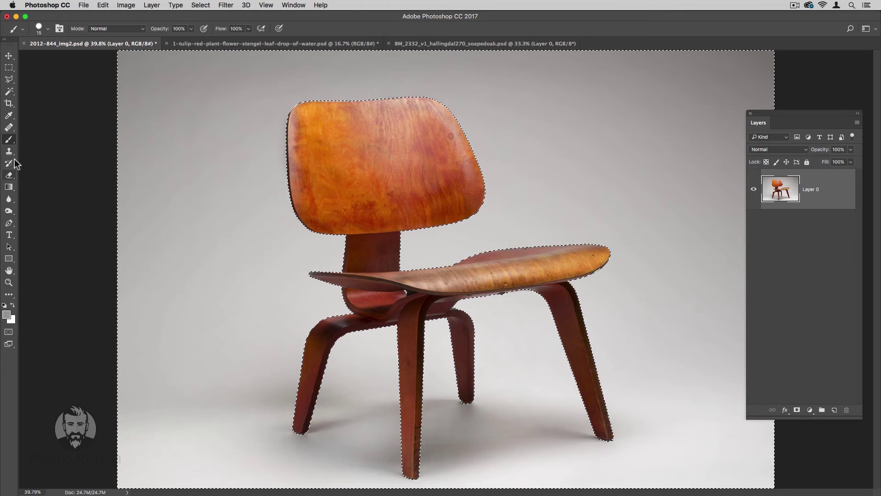
left_click(201, 5)
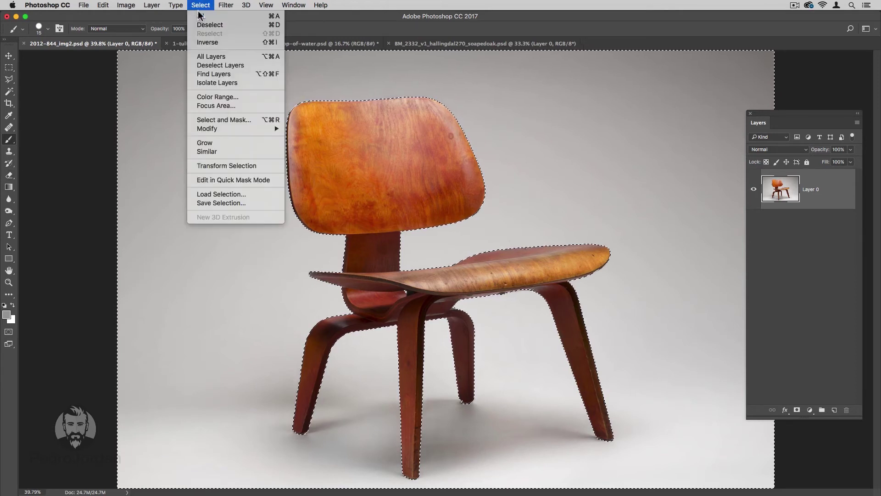
left_click(210, 41)
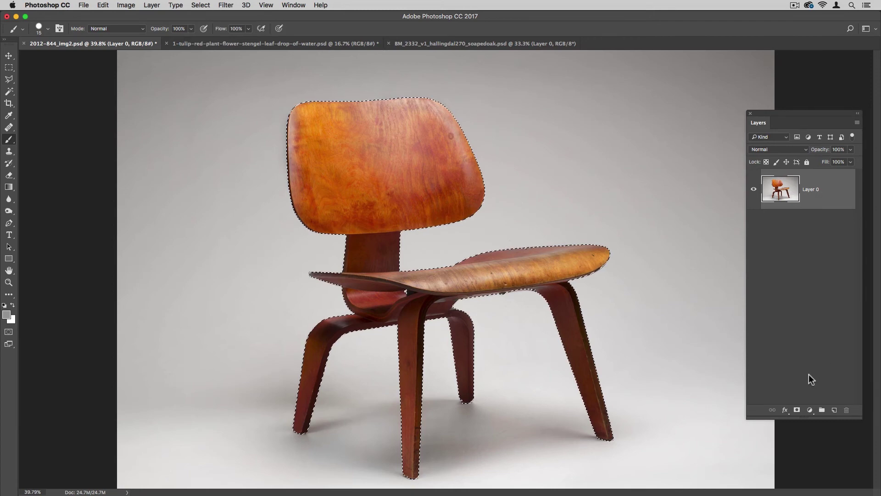
left_click(797, 410)
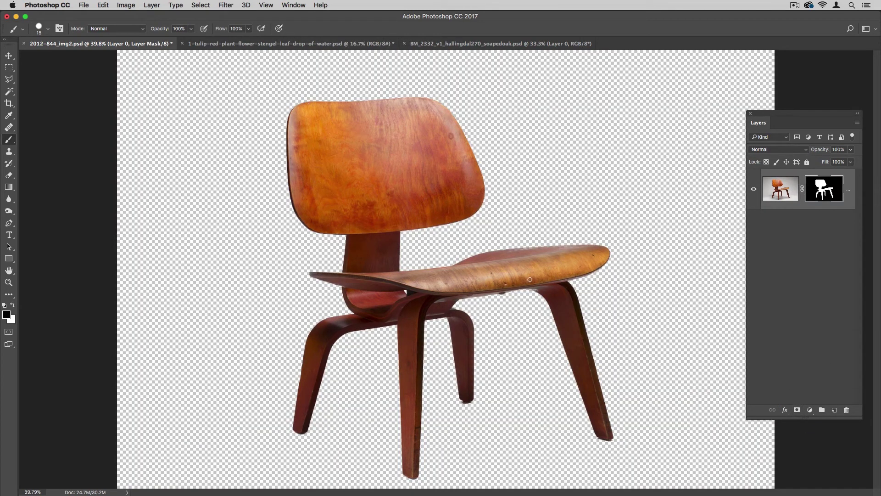
left_click(227, 42)
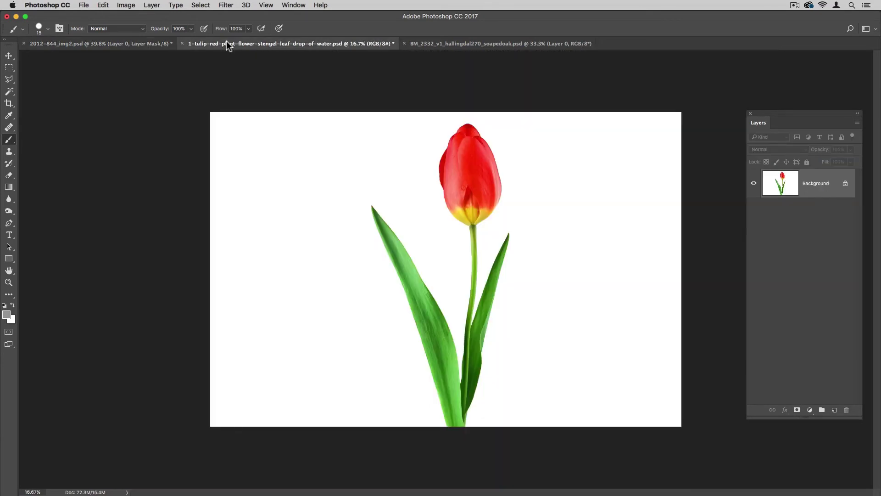
Step: Preview the tulip's Reds, Yellows and Greens Color Range presets, dismiss them, and show the sofa photo
left_click(201, 5)
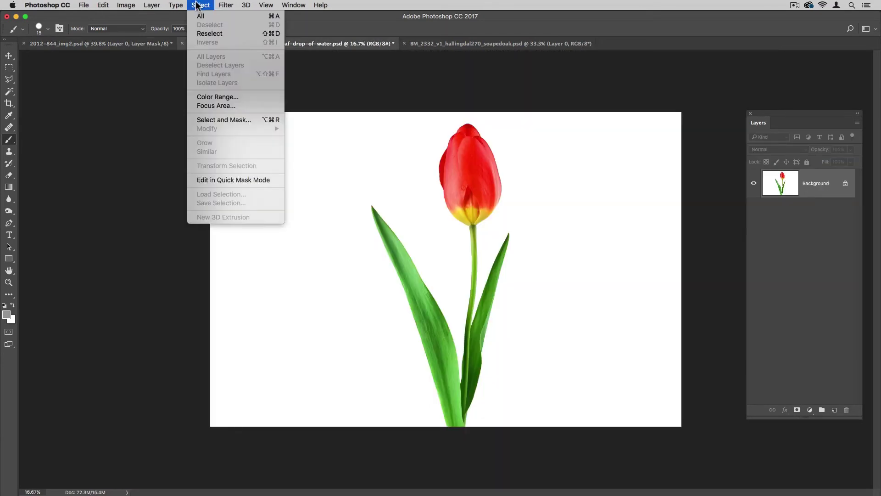
left_click(222, 98)
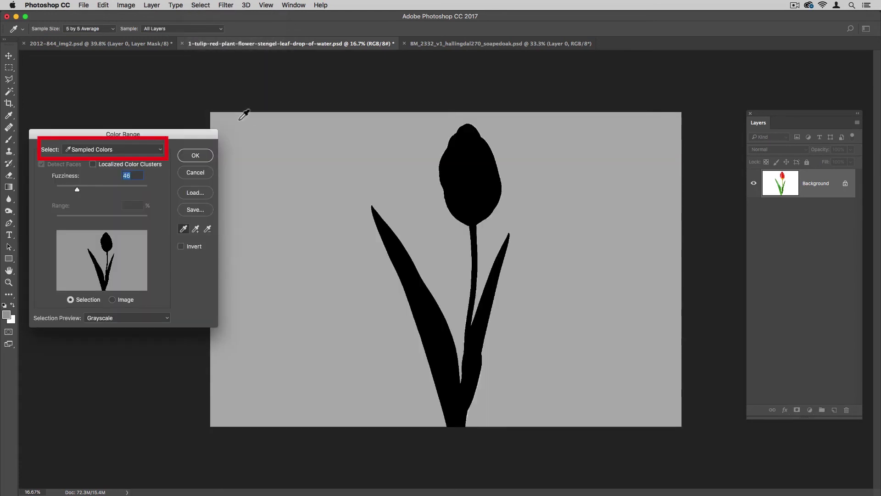
left_click(131, 149)
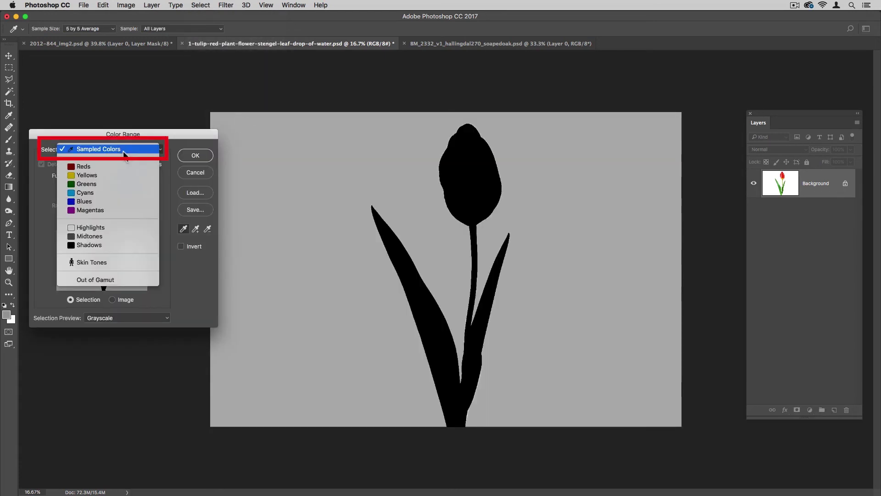
left_click(98, 166)
left_click(94, 150)
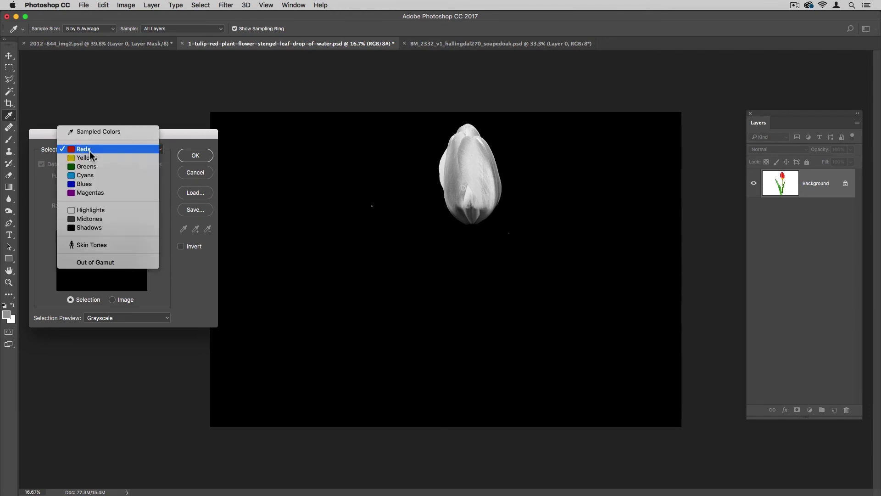
left_click(89, 161)
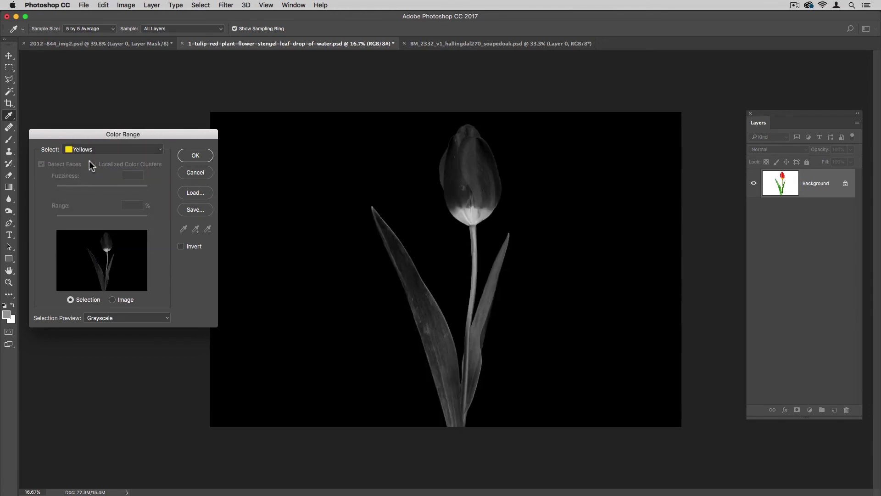
left_click(87, 150)
left_click(85, 158)
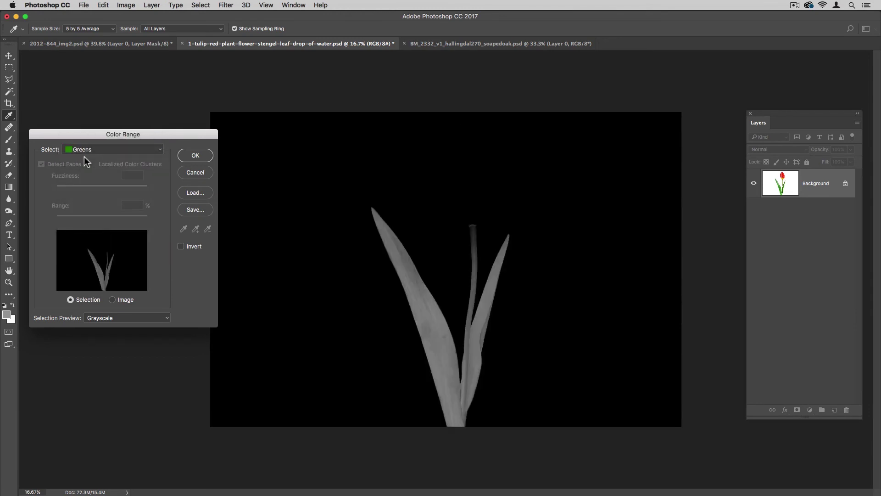
left_click(187, 156)
key("b")
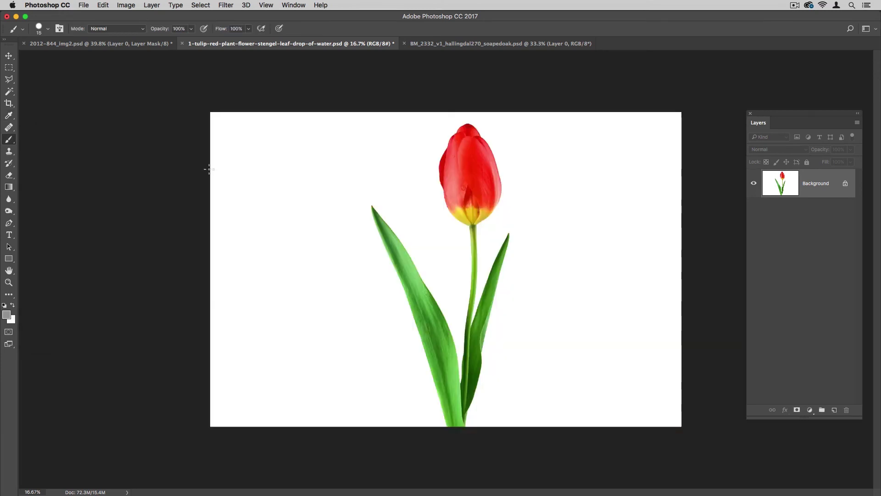
left_click(445, 45)
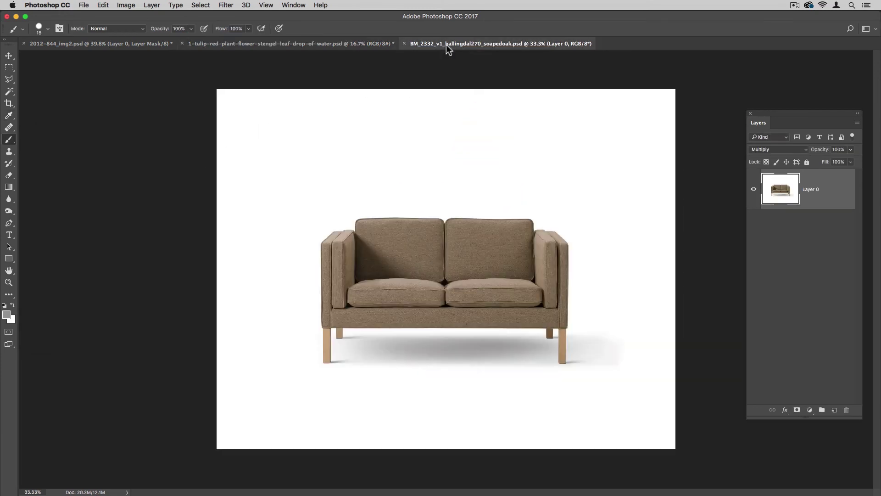
Step: Select the sofa's white backdrop with Color Range Highlights at Fuzziness 22 and Range 227
left_click(203, 5)
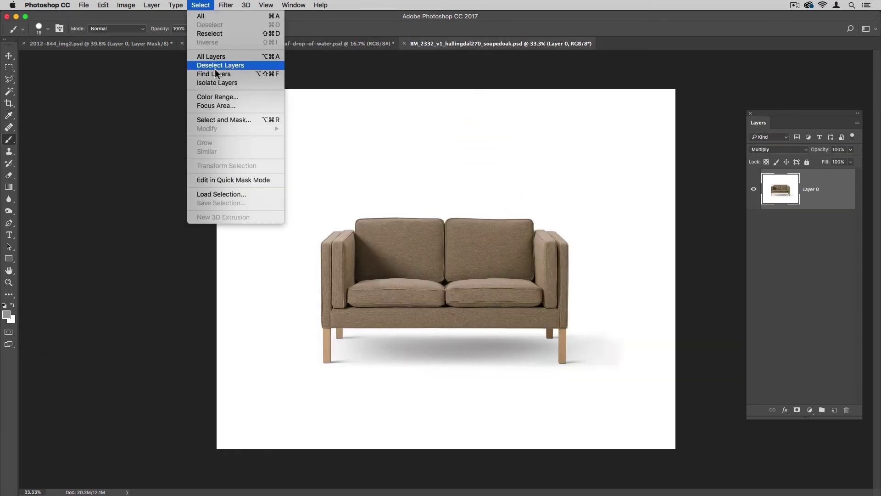
left_click(221, 95)
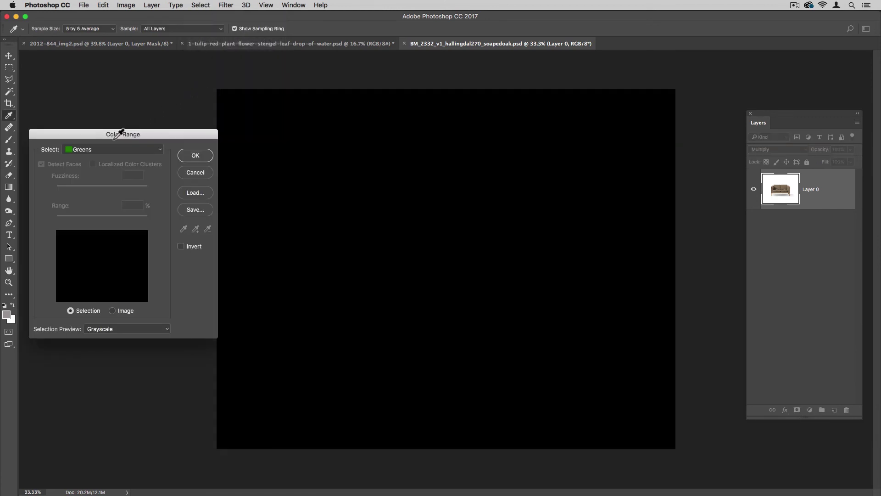
left_click(105, 149)
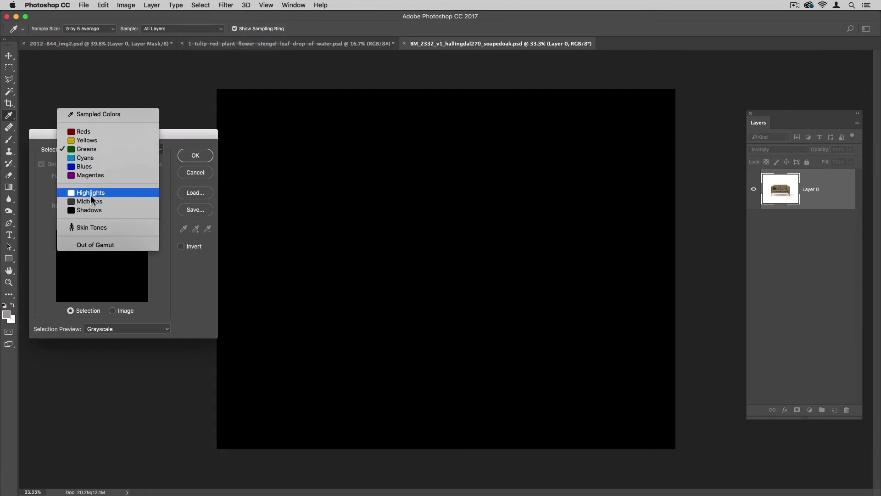
left_click(105, 195)
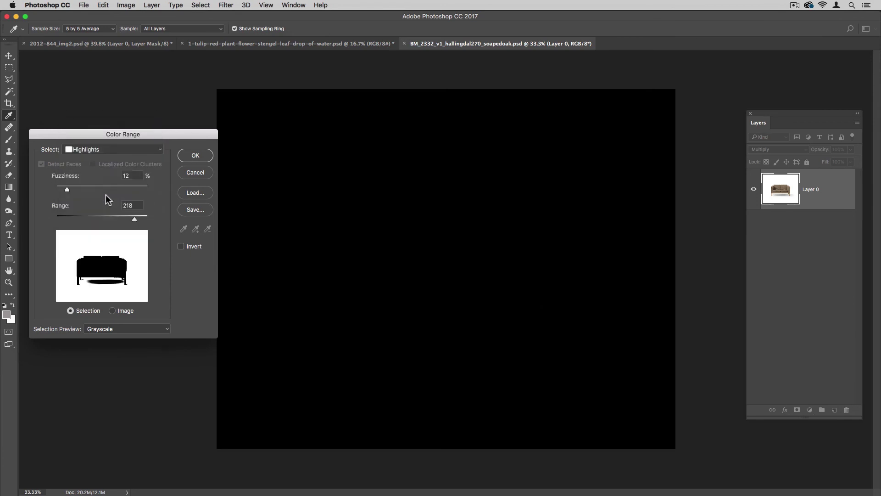
left_click_drag(134, 219, 141, 222)
left_click(91, 187)
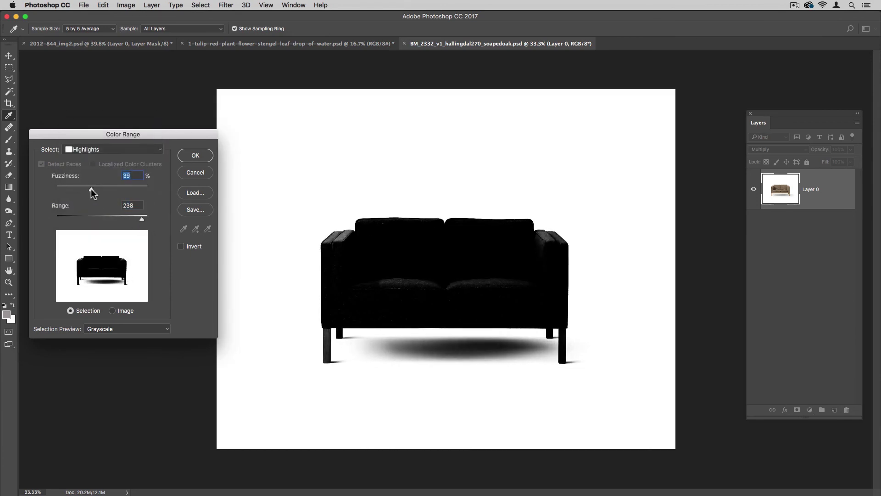
left_click_drag(91, 189, 76, 189)
left_click_drag(142, 219, 138, 218)
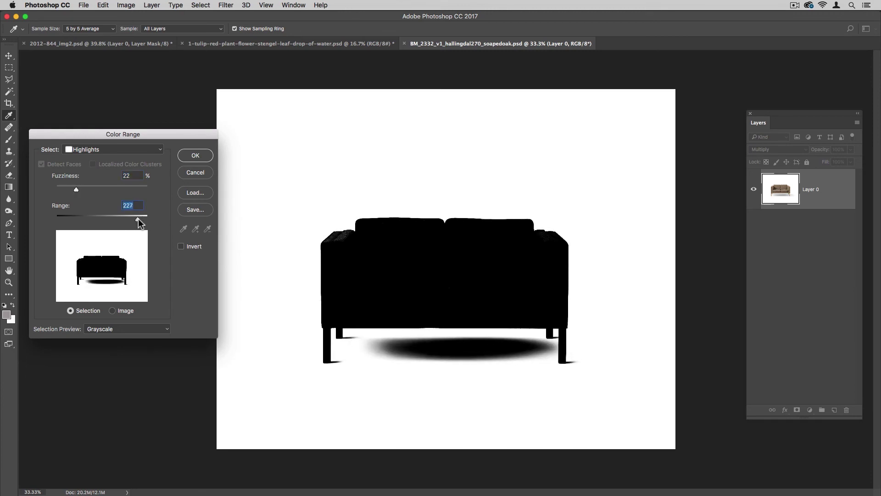
left_click(195, 156)
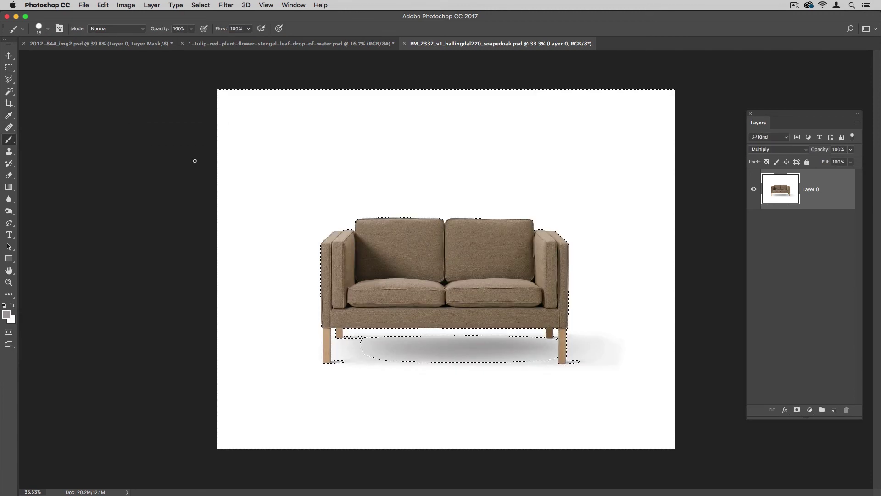
Step: Invert the selection to the sofa and add a layer mask hiding the white backdrop
left_click(199, 6)
left_click(202, 41)
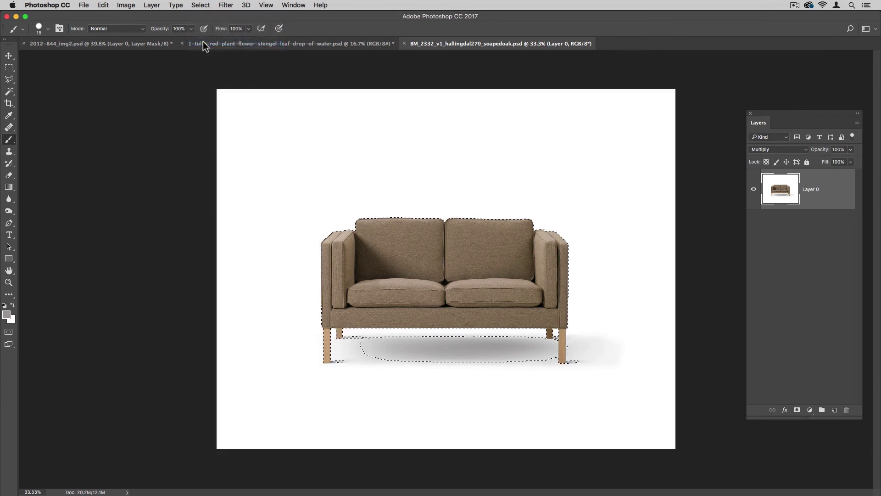
left_click(797, 410)
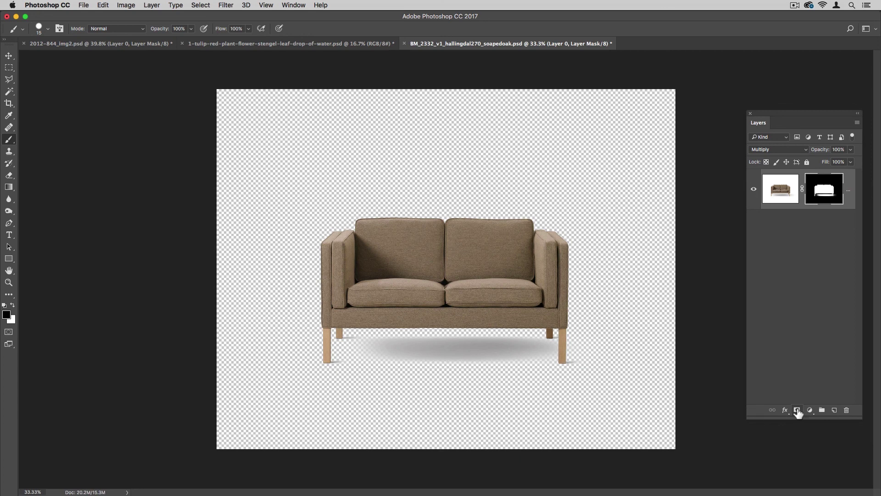